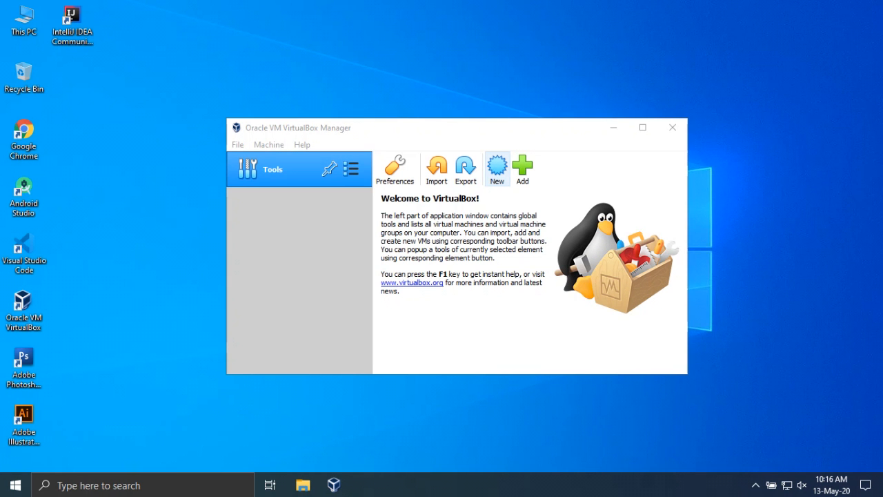
Start a new virtual machine named Windows 7 and set its version to Windows 7 (32-bit)
left_click(497, 170)
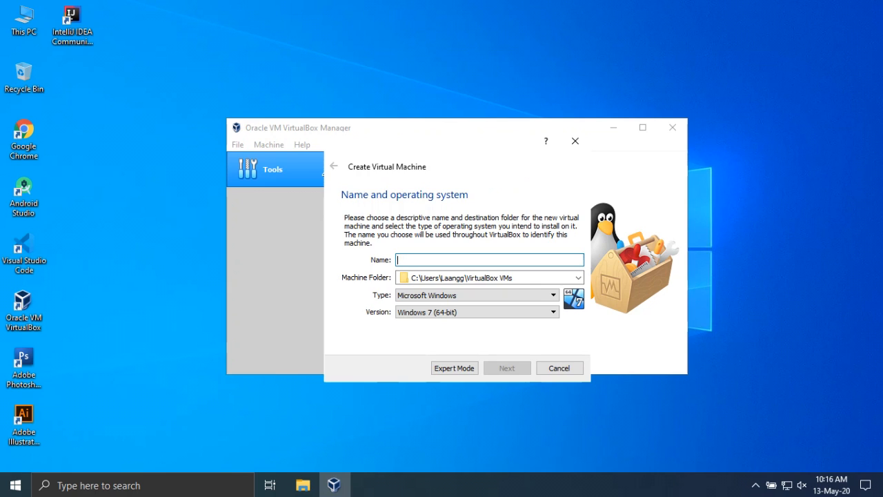
type("Windows 7")
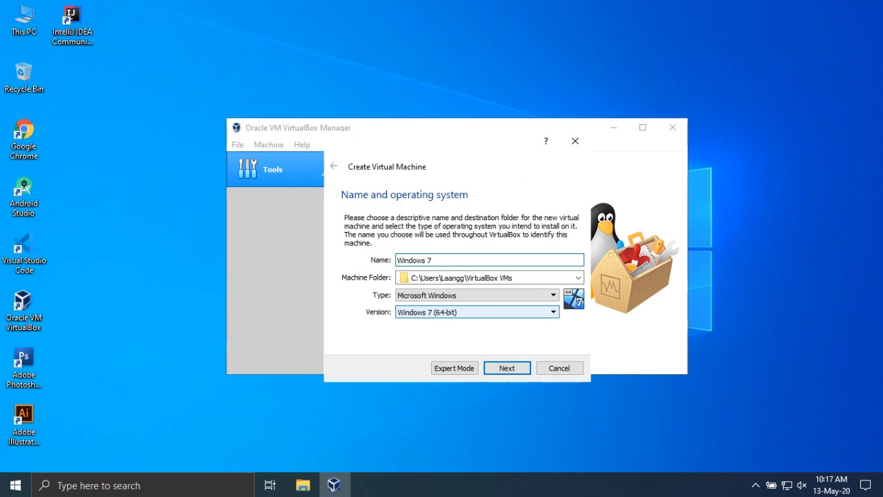
left_click(482, 312)
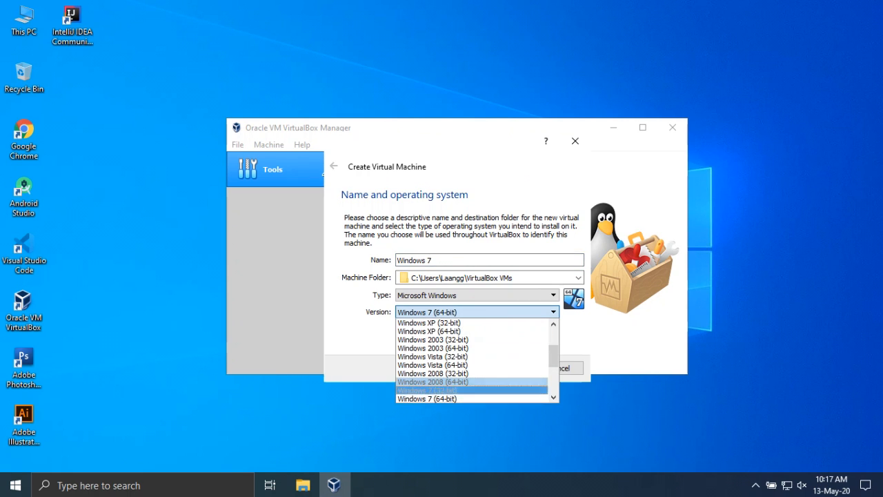
left_click(472, 391)
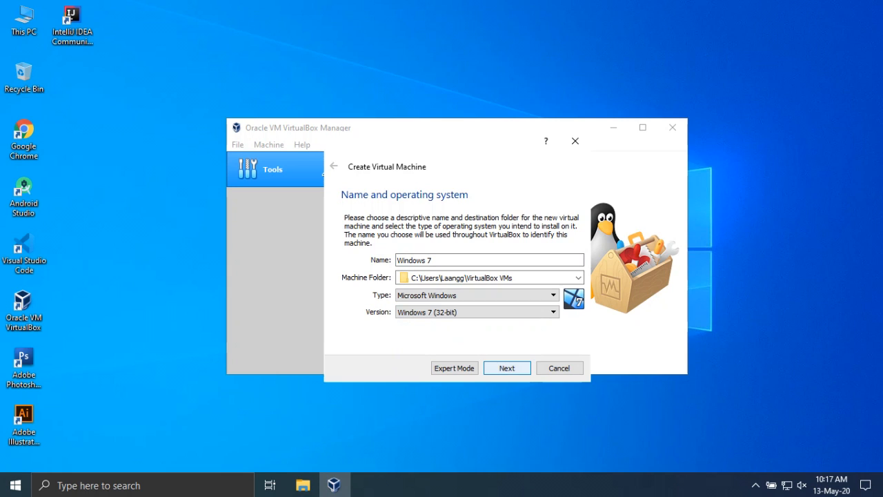
left_click(507, 368)
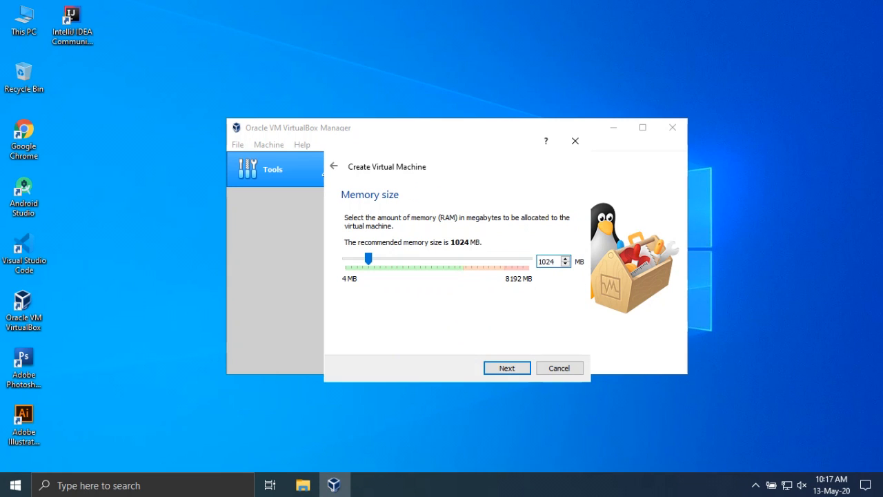
Set the new virtual machine's memory size to 2048 MB and proceed to the hard disk options
key("BackSpace")
type("20")
key("BackSpace")
key("BackSpace")
type("48")
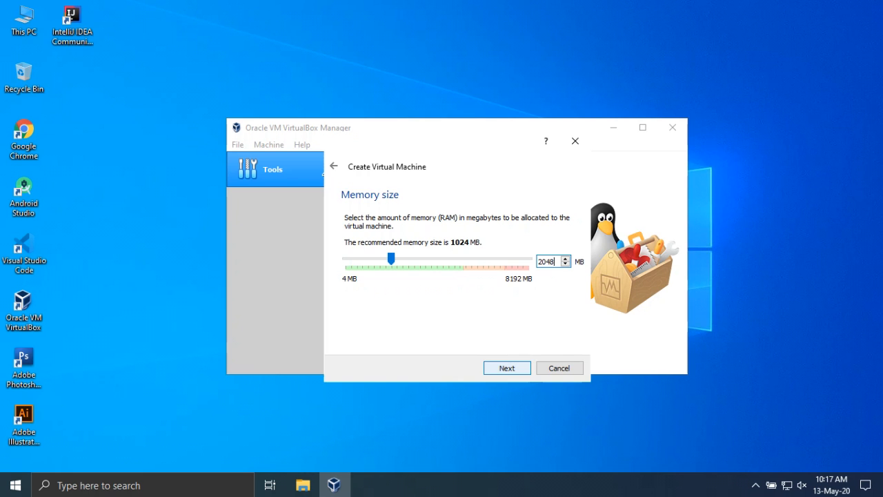
left_click(513, 369)
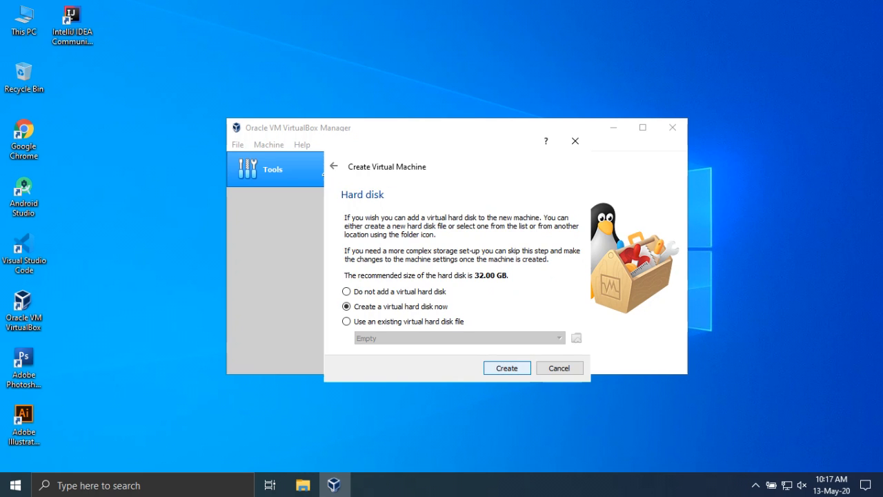
Choose to create a virtual hard disk now with the VDI file type, keeping the default storage option
left_click(507, 367)
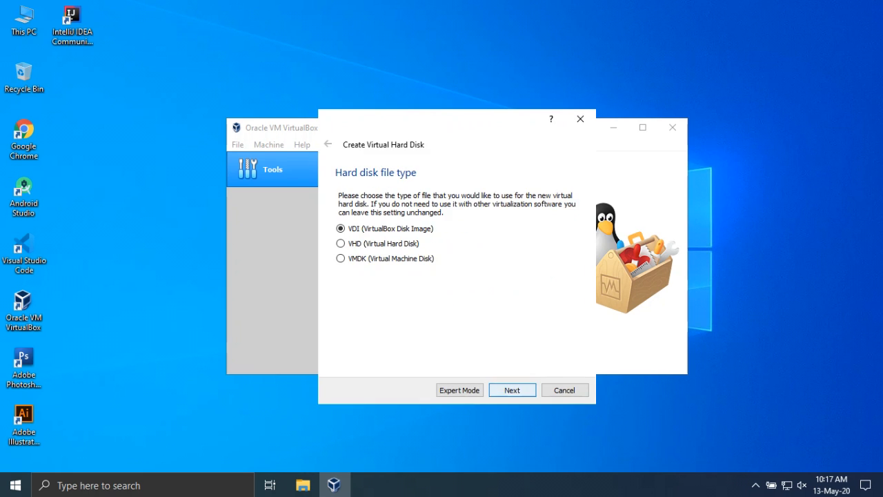
left_click(513, 390)
left_click(514, 390)
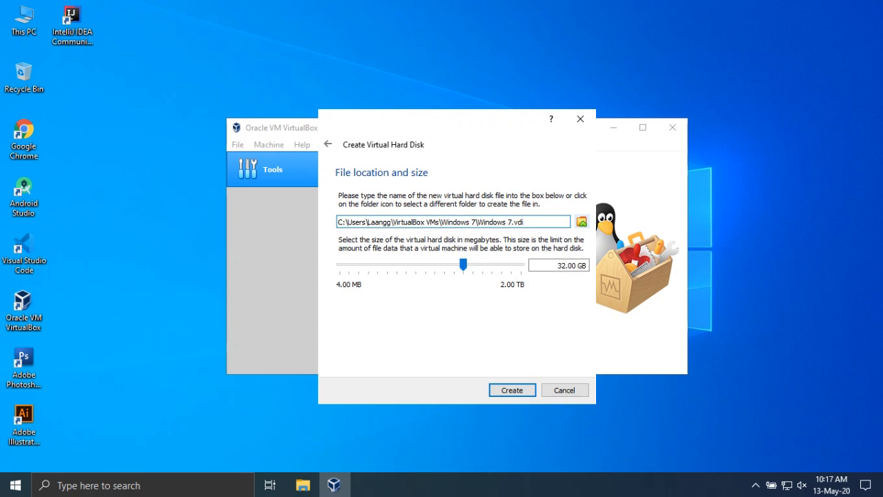
Place the virtual disk file Windows 7.vdi on the Data (D:) drive and create it at 32.00 GB
left_click(582, 222)
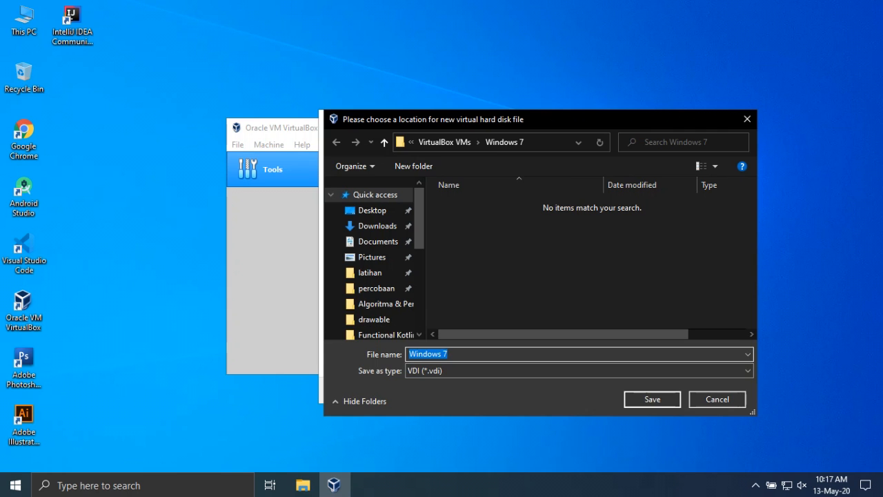
scroll(373, 266, "down", 5)
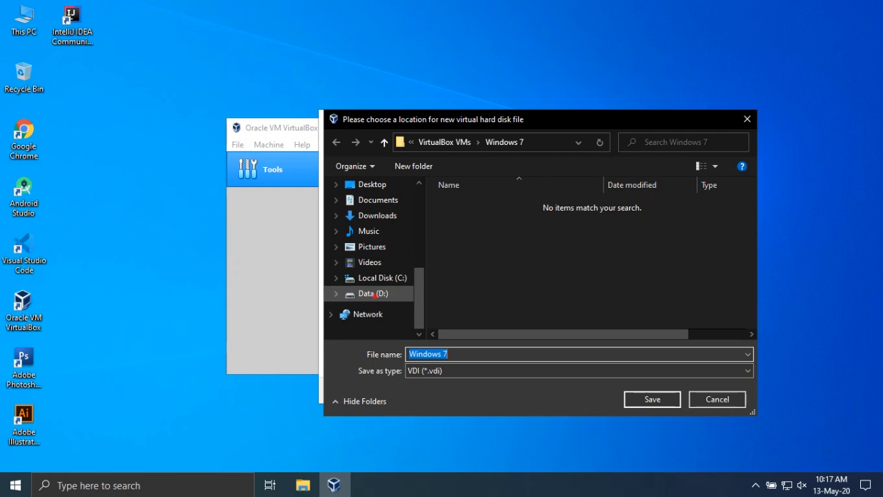
left_click(373, 293)
left_click(652, 401)
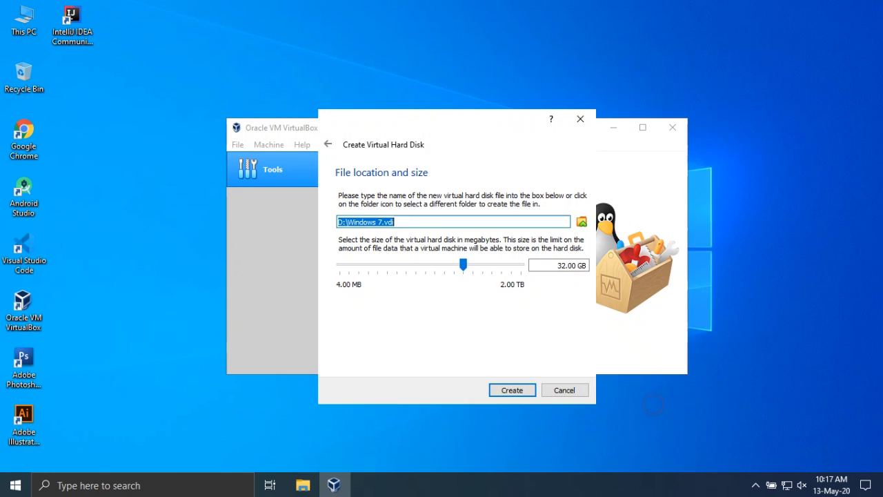
left_click(517, 392)
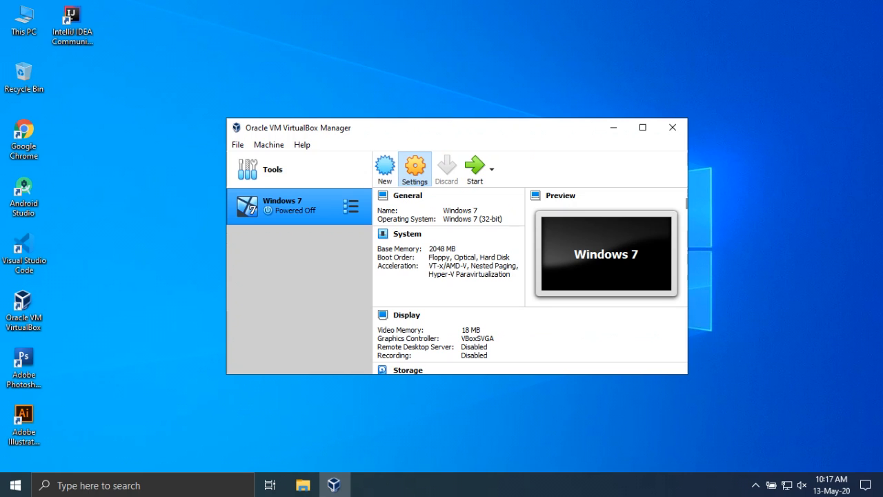
Disable network adapter 1 in the Windows 7 virtual machine's settings
left_click(415, 168)
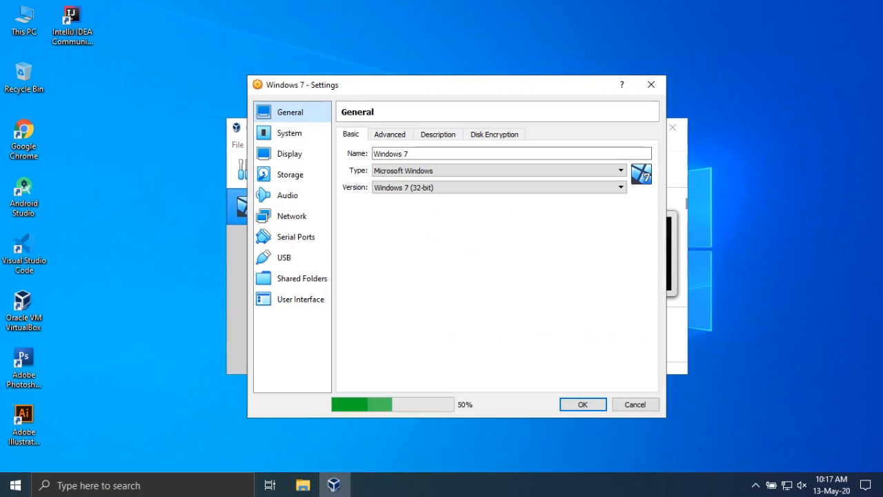
left_click(314, 216)
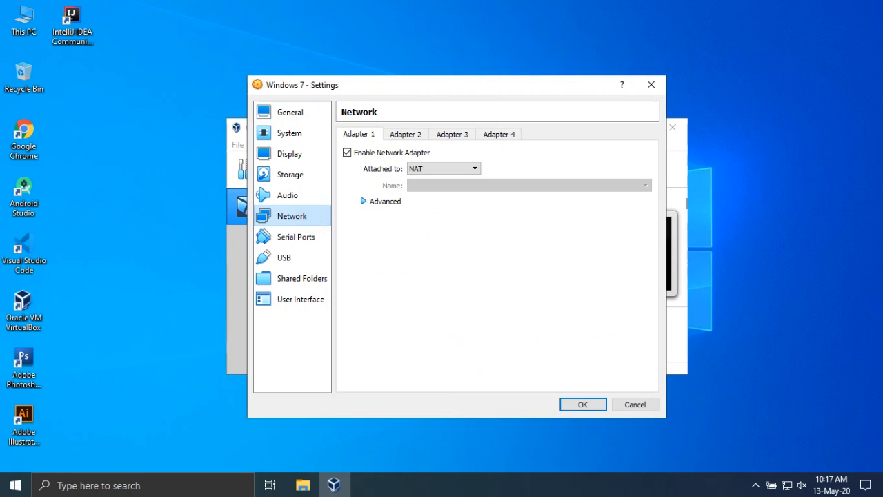
left_click(389, 151)
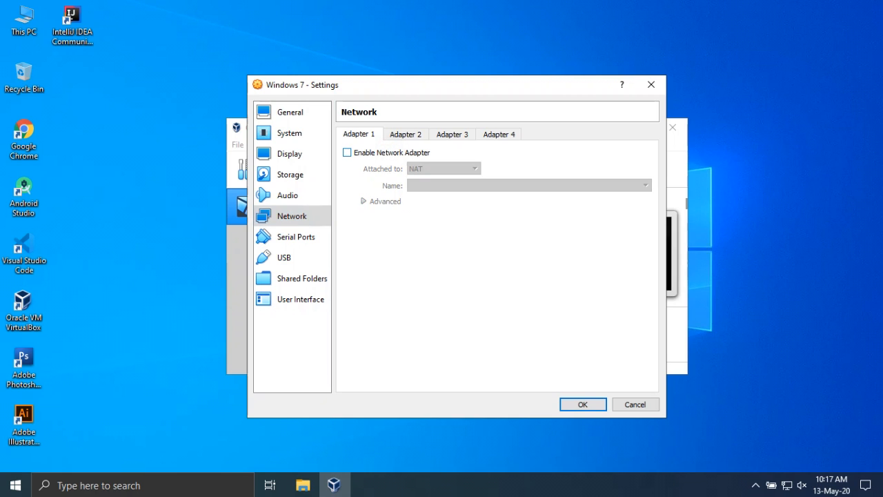
Show the storage settings and select the empty optical drive under the SATA controller
left_click(290, 175)
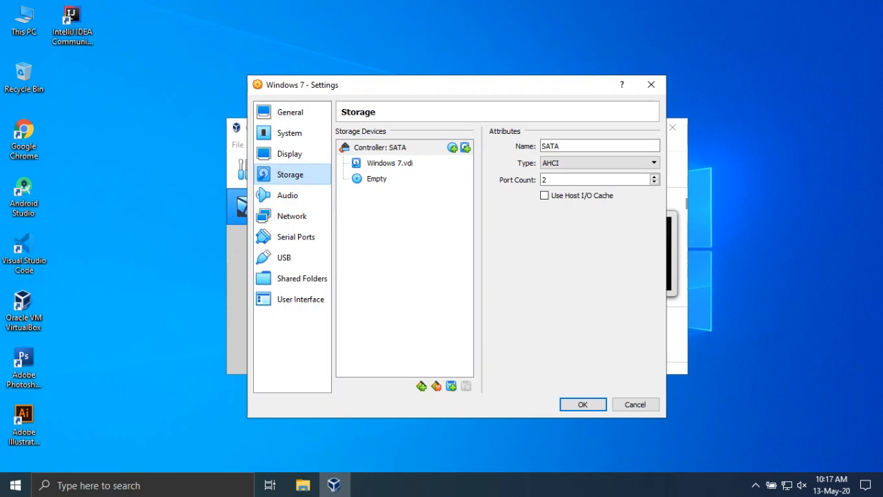
left_click(376, 179)
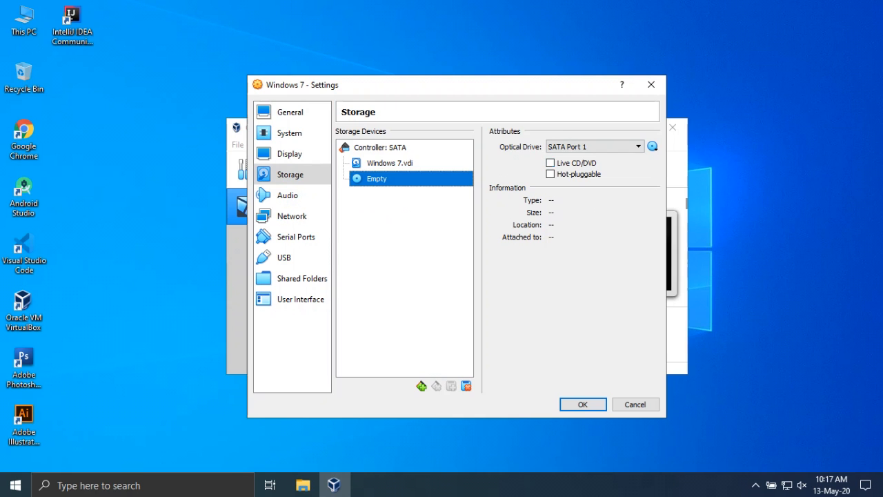
left_click(652, 146)
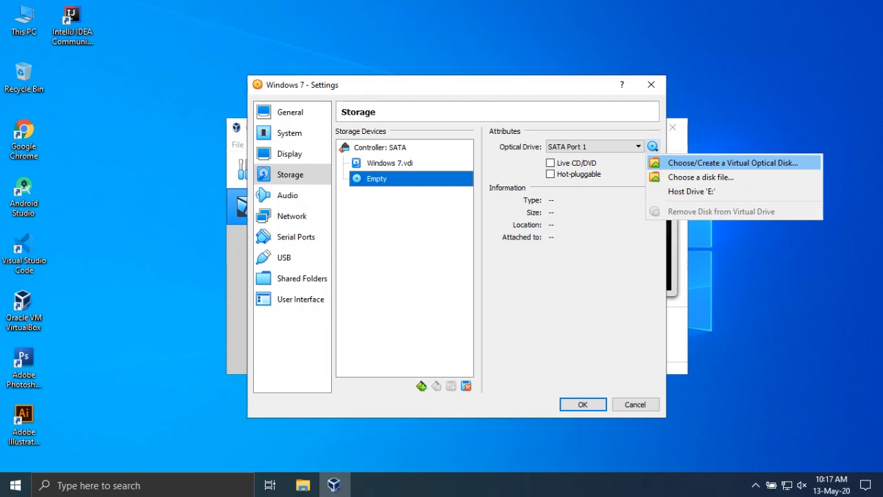
left_click(681, 163)
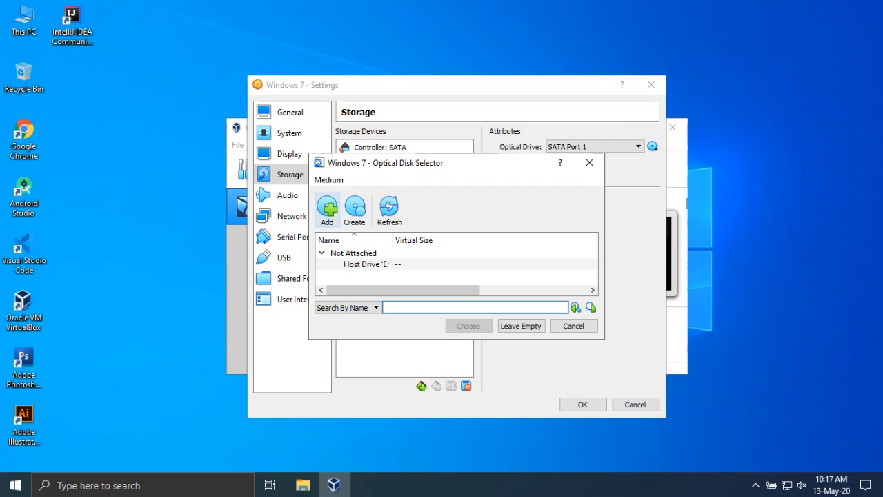
left_click(573, 326)
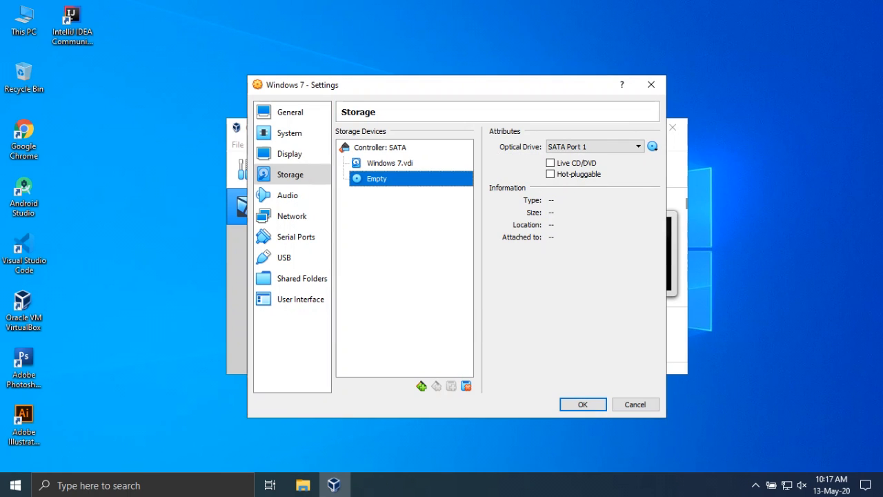
Attach the Windows 7 Ultimate SP1 disk image from D:\Software\ISO\Windows 7 to the optical drive and save the settings
left_click(653, 146)
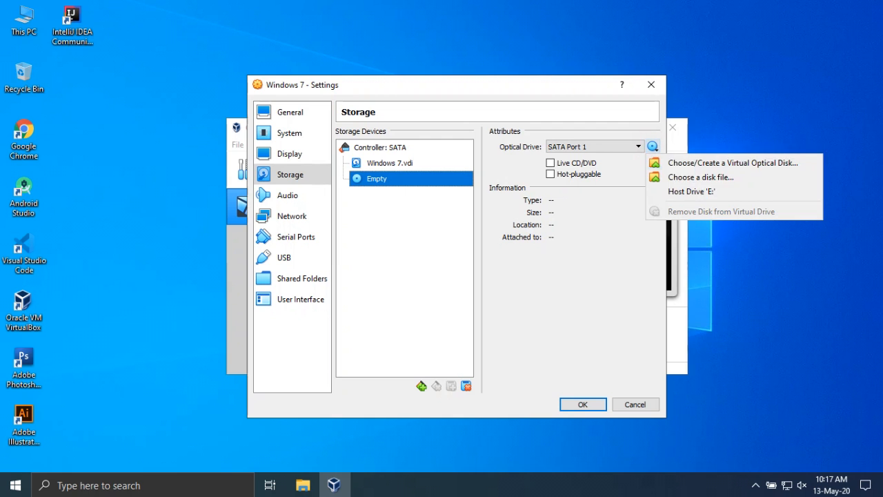
left_click(701, 177)
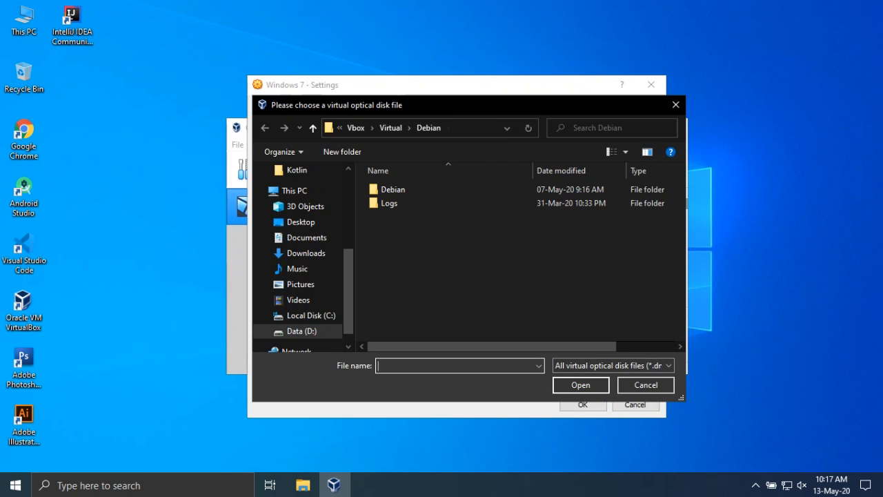
mouse_move(350, 287)
left_mouse_down()
mouse_move(349, 249)
mouse_move(350, 296)
left_mouse_up()
left_click(314, 317)
double_click(458, 231)
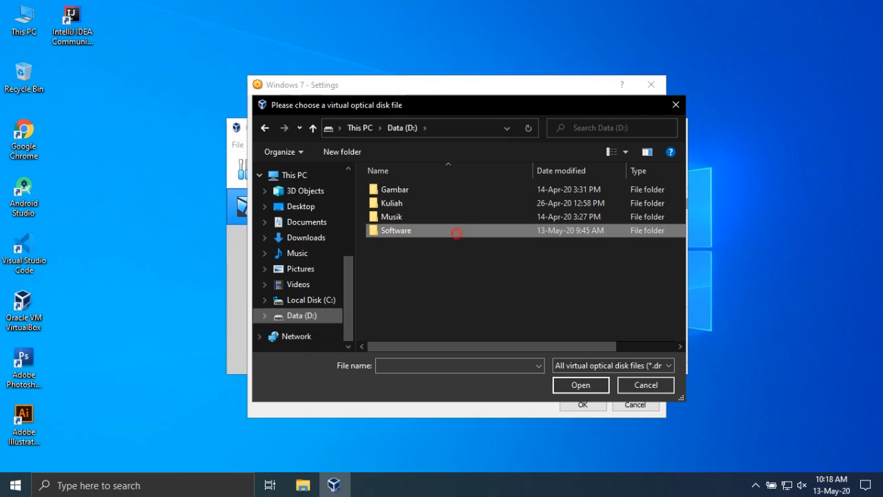
scroll(448, 235, "down", 2)
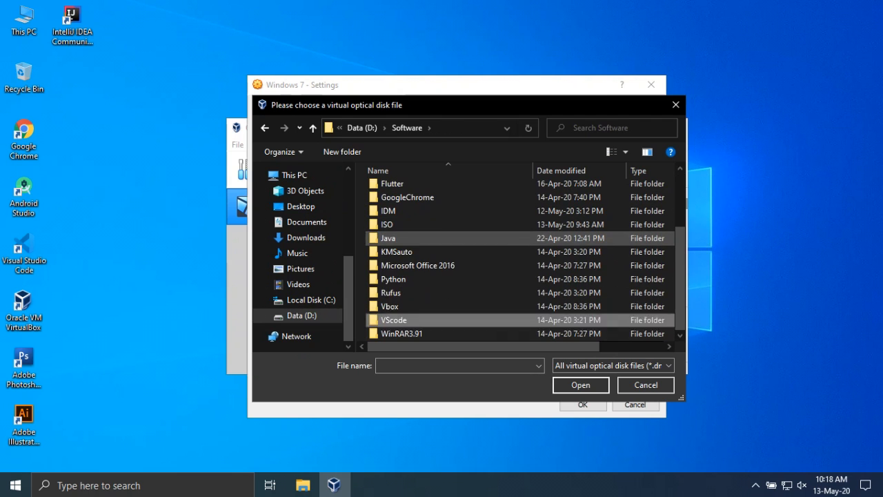
double_click(448, 226)
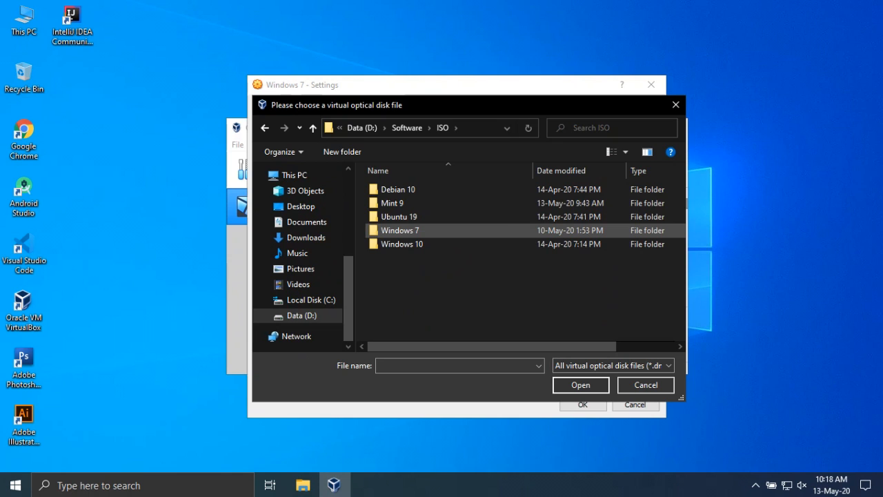
double_click(448, 231)
double_click(442, 190)
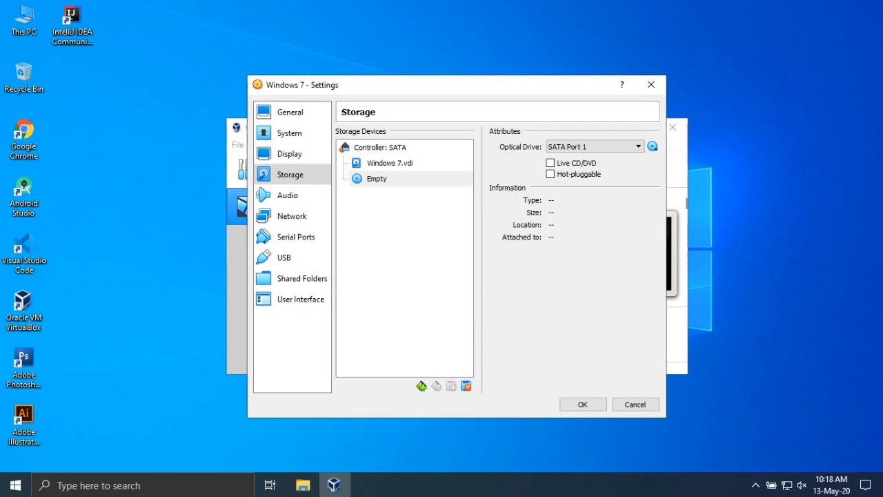
left_click(582, 404)
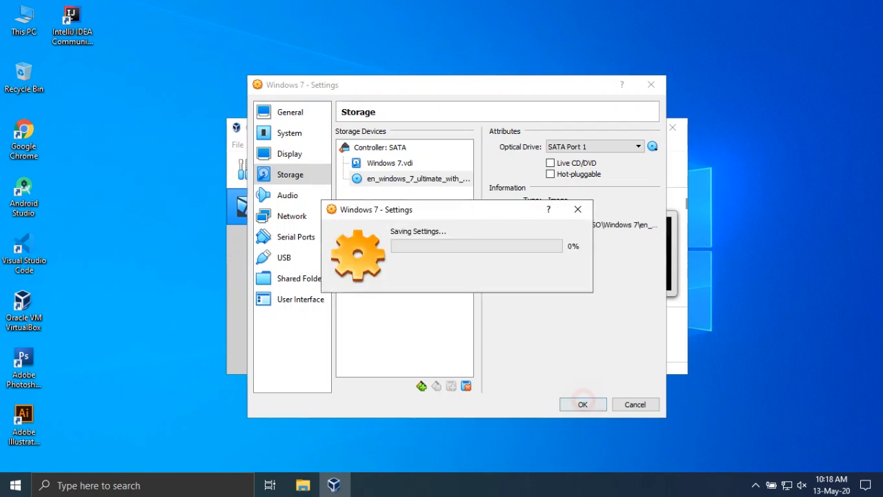
Start the virtual machine with the en_windows_7_ultimate_with_sp1_x86 image as start-up disk, then dismiss the keyboard notice and maximize its window
left_click(475, 167)
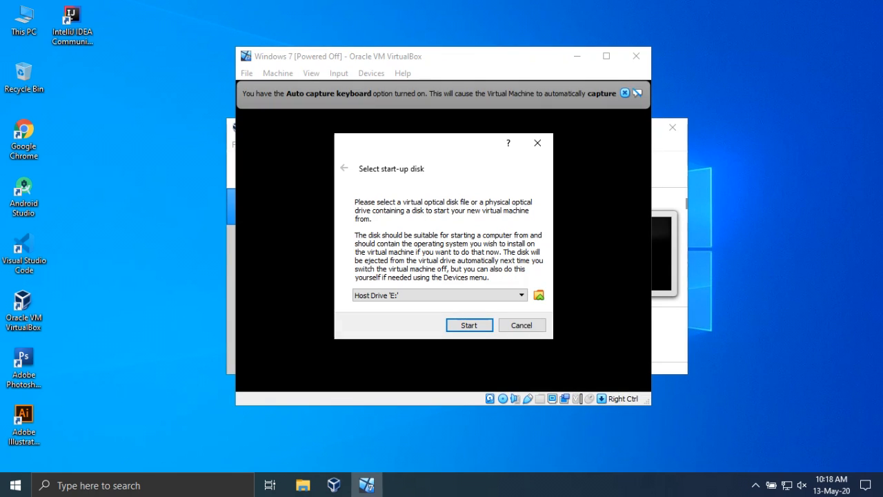
left_click(522, 295)
left_click(435, 315)
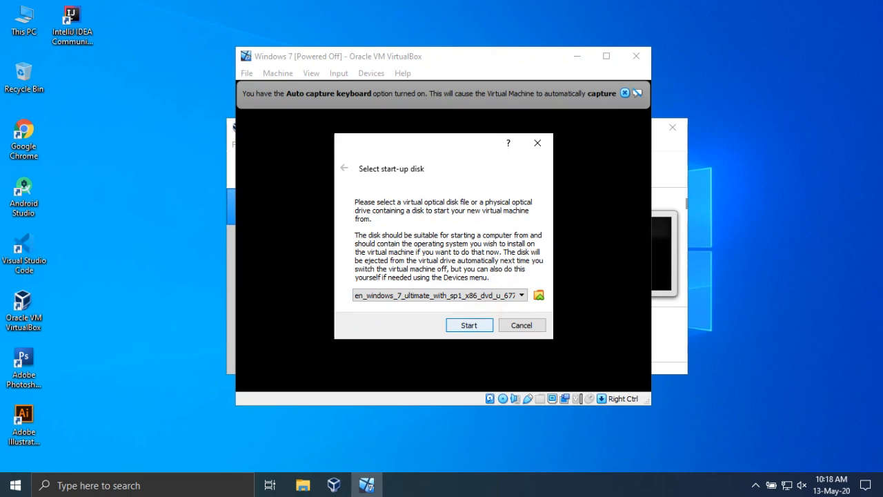
key("Return")
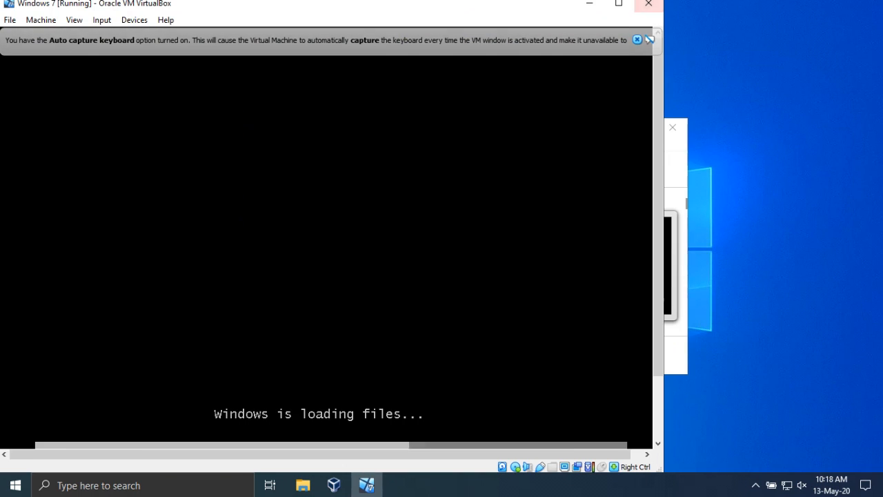
left_click(650, 39)
left_click(619, 4)
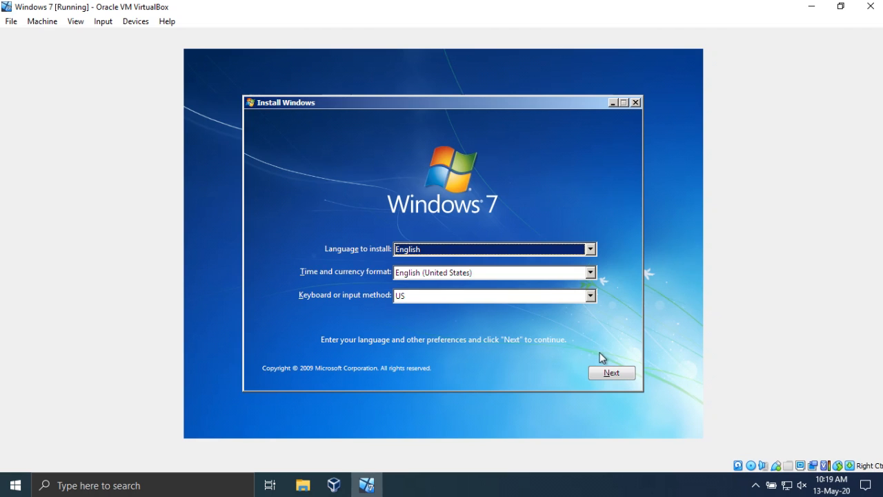
Begin the Windows 7 installation with the default English language and US keyboard, and accept the license terms
left_click(605, 372)
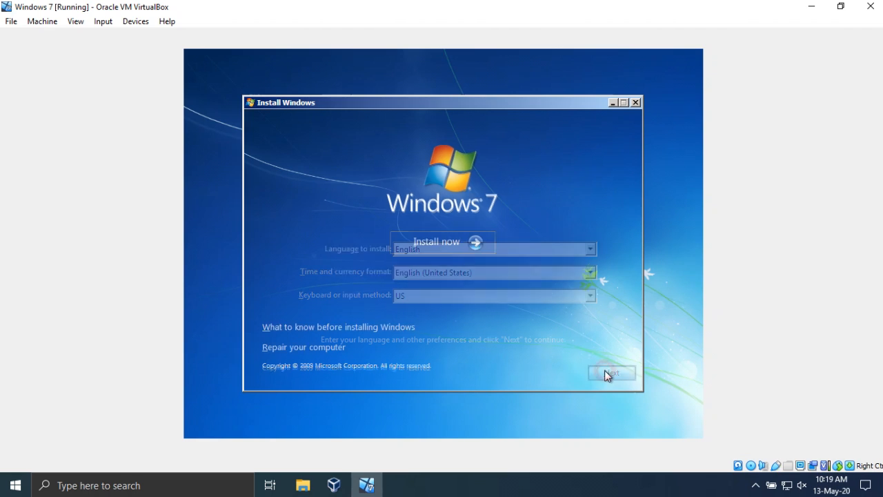
left_click(471, 248)
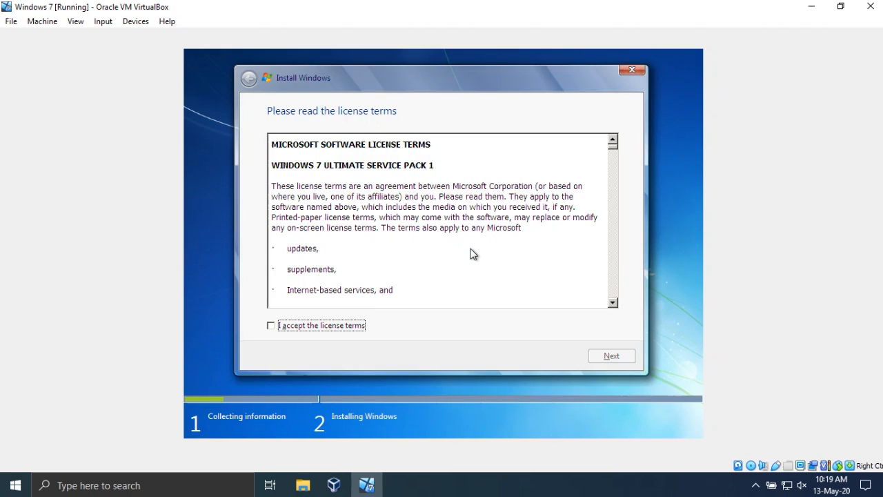
left_click(350, 325)
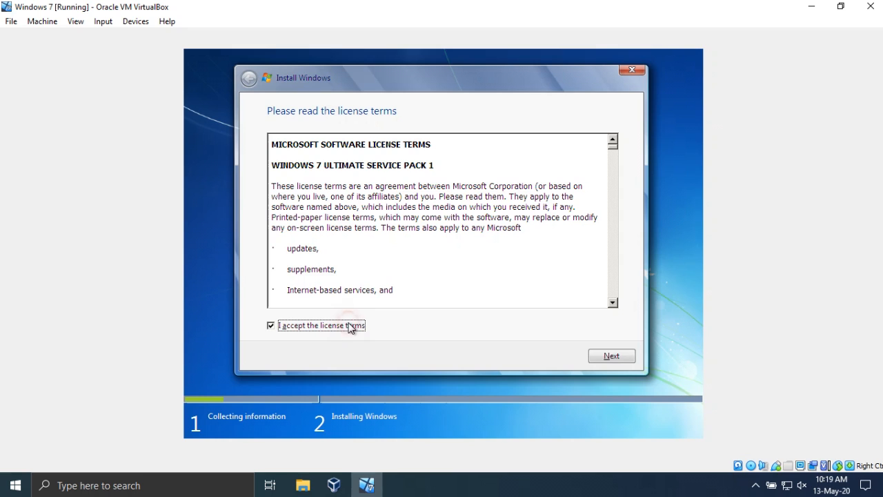
Run a custom Windows installation onto the primary partition of a new 32768 MB allocation created in Disk 0's unallocated space
left_click(595, 356)
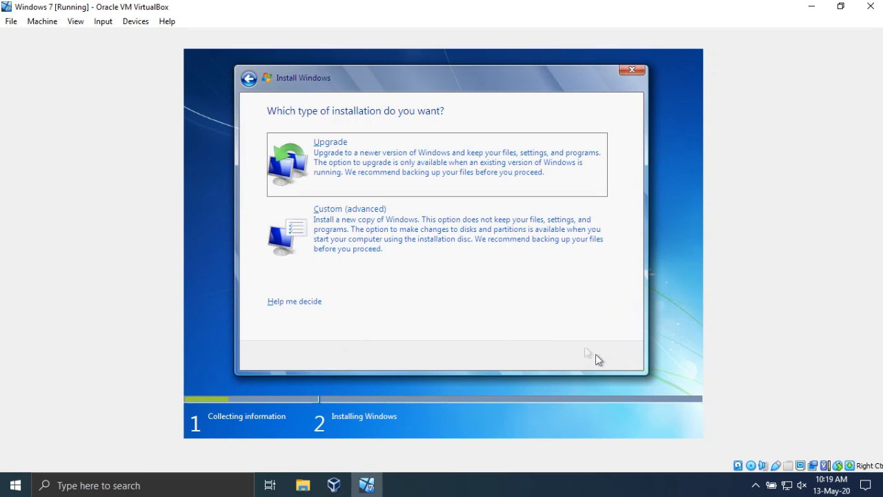
left_click(531, 243)
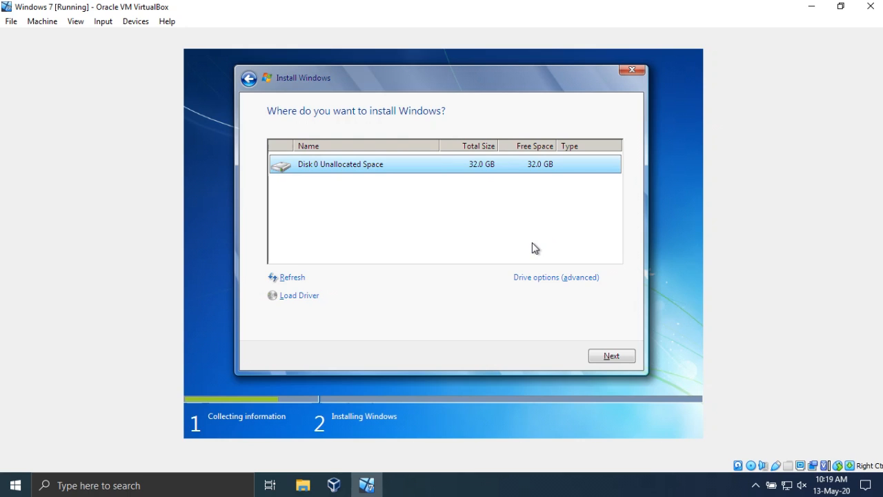
left_click(545, 277)
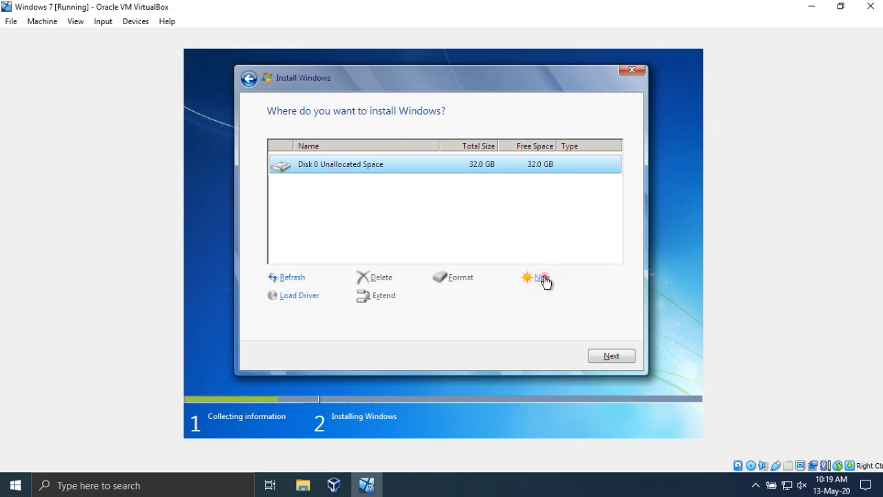
left_click(545, 278)
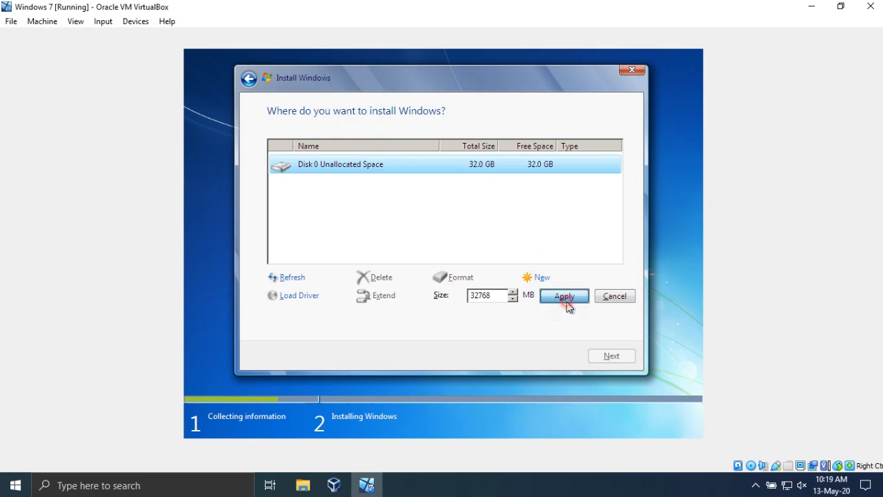
left_click(565, 297)
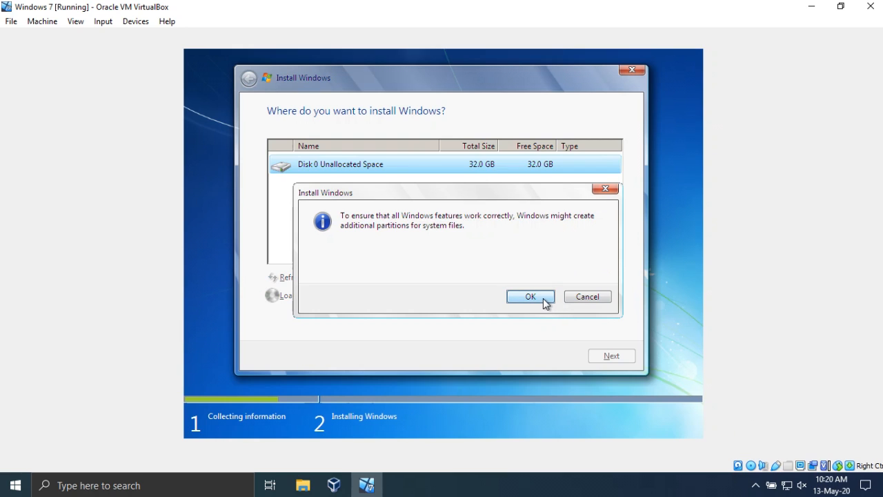
left_click(546, 302)
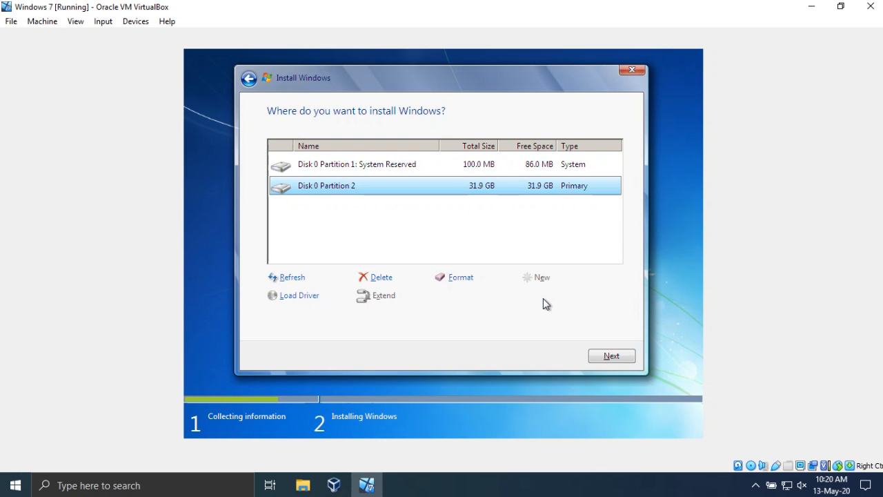
left_click(603, 356)
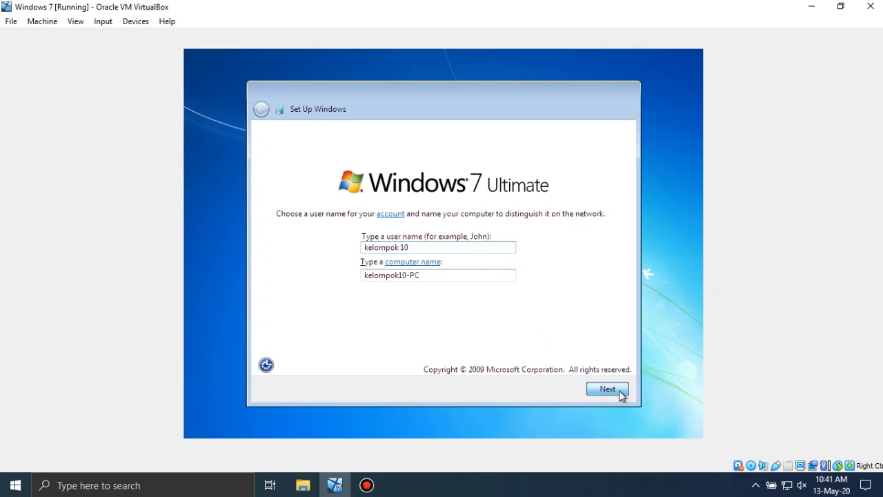
Set up the kelompok 10 account on kelompok10-PC without a password, and skip the product key with automatic activation turned off
left_click(619, 391)
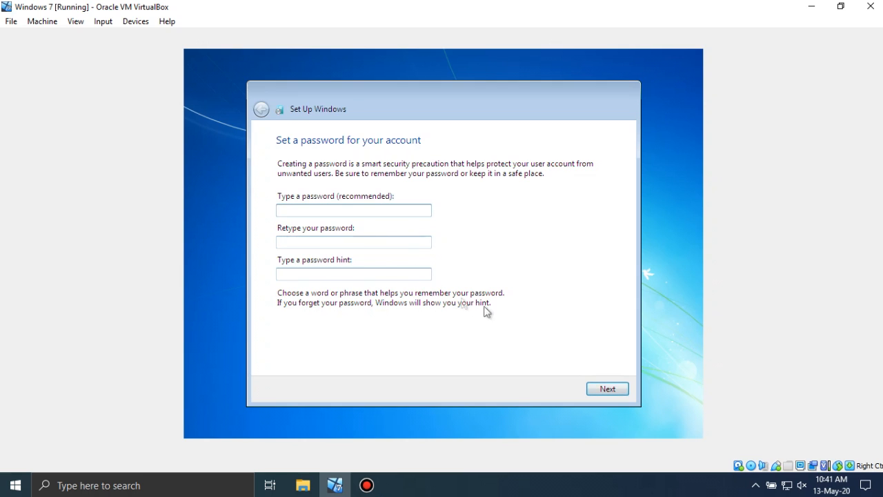
left_click(608, 390)
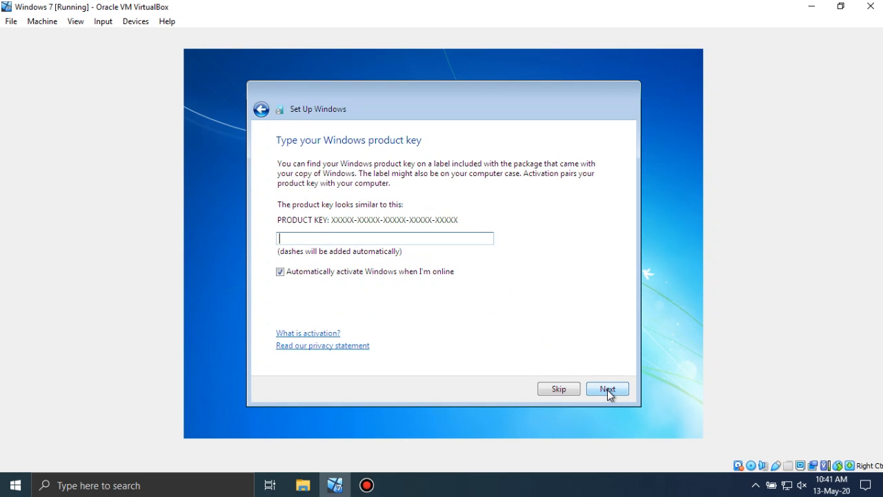
left_click(432, 275)
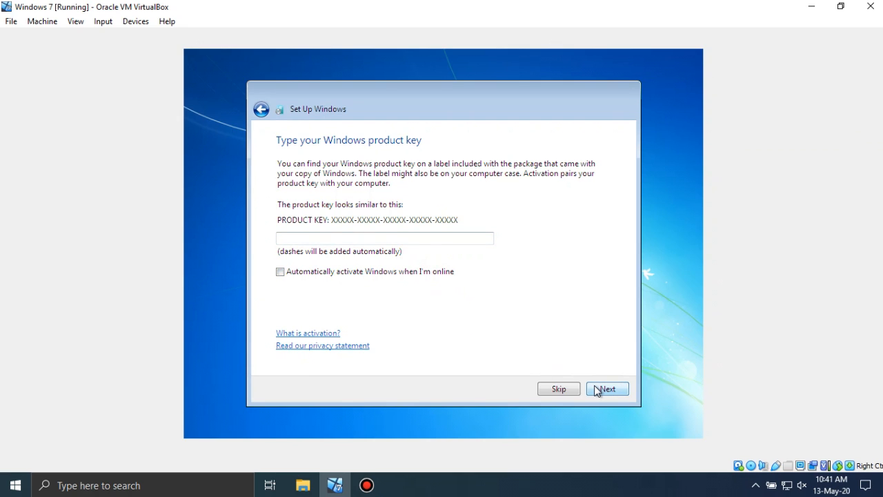
left_click(562, 388)
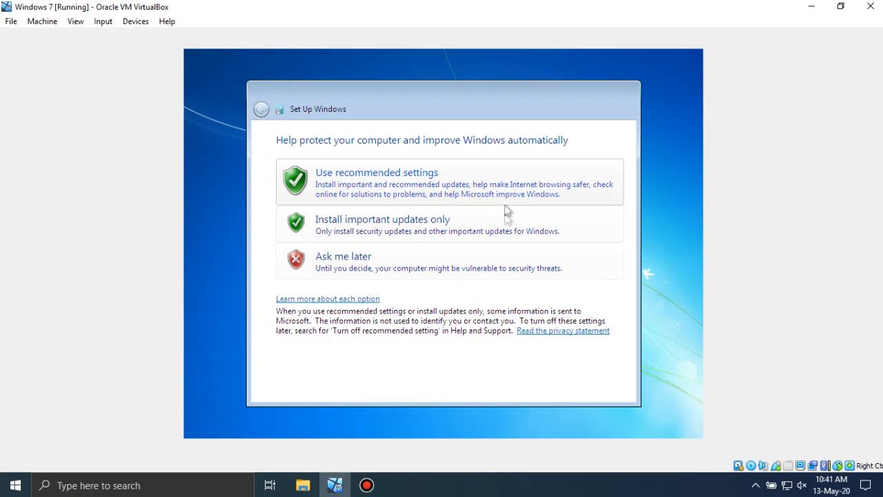
Postpone the automatic update choice with Ask me later, and accept the default Pacific Time zone, date and time
left_click(508, 266)
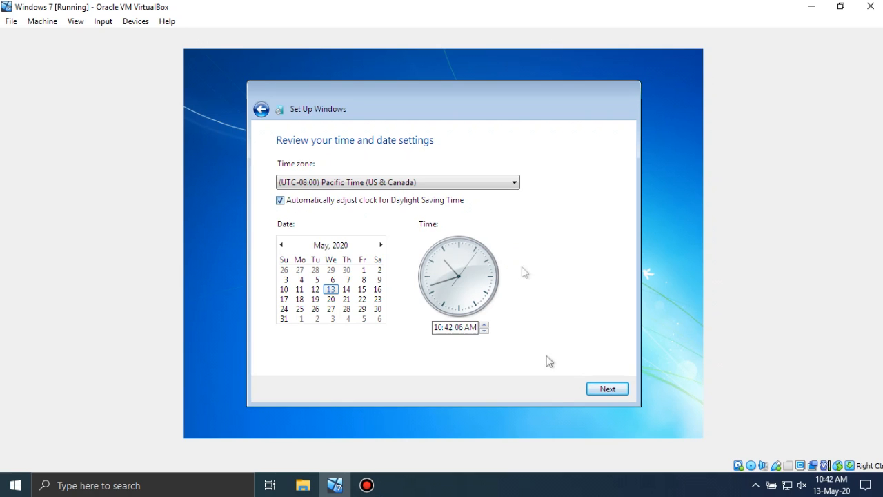
left_click(606, 393)
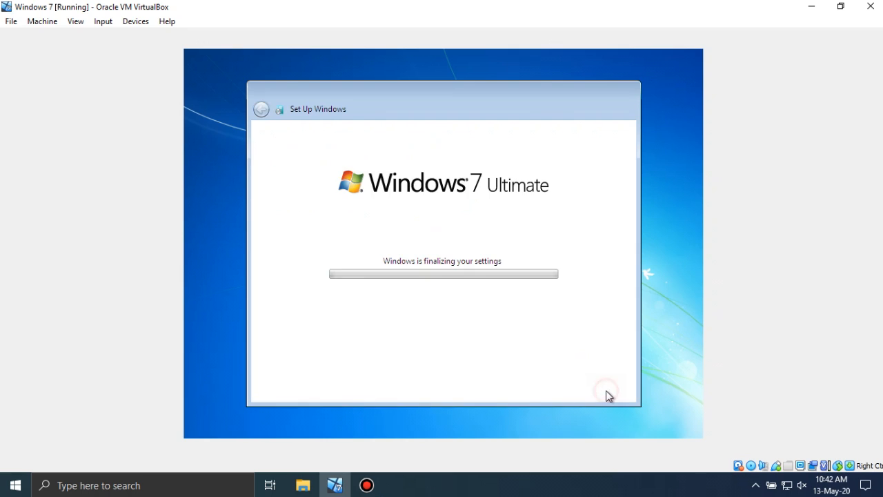